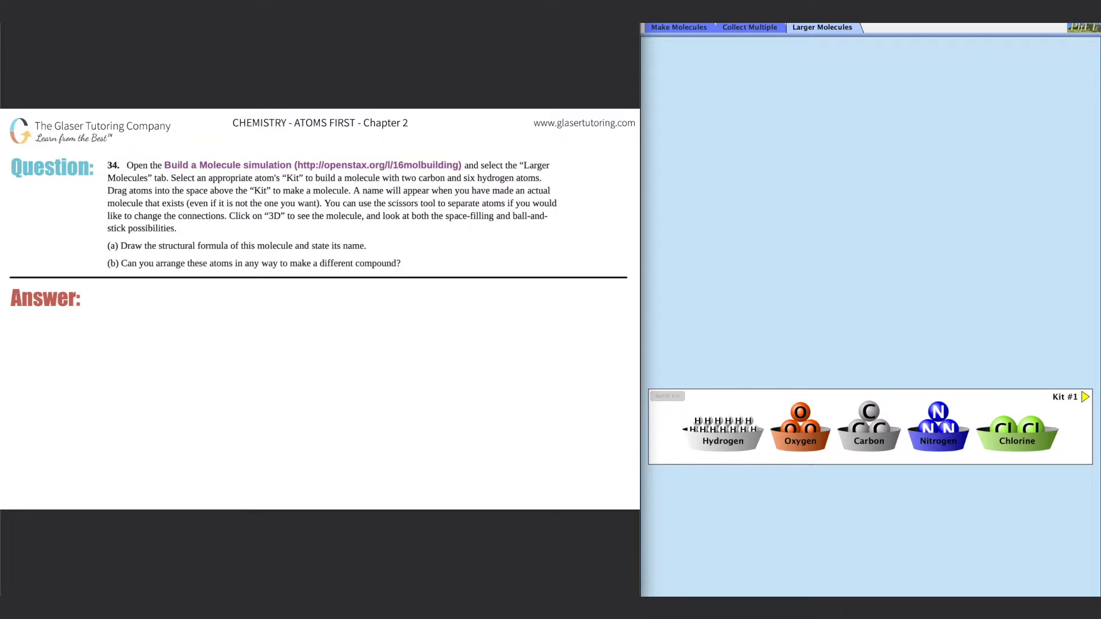
- Highlight the simulation name and link in yellow and 'Larger Molecules tab' in green
drag(160, 165, 298, 166)
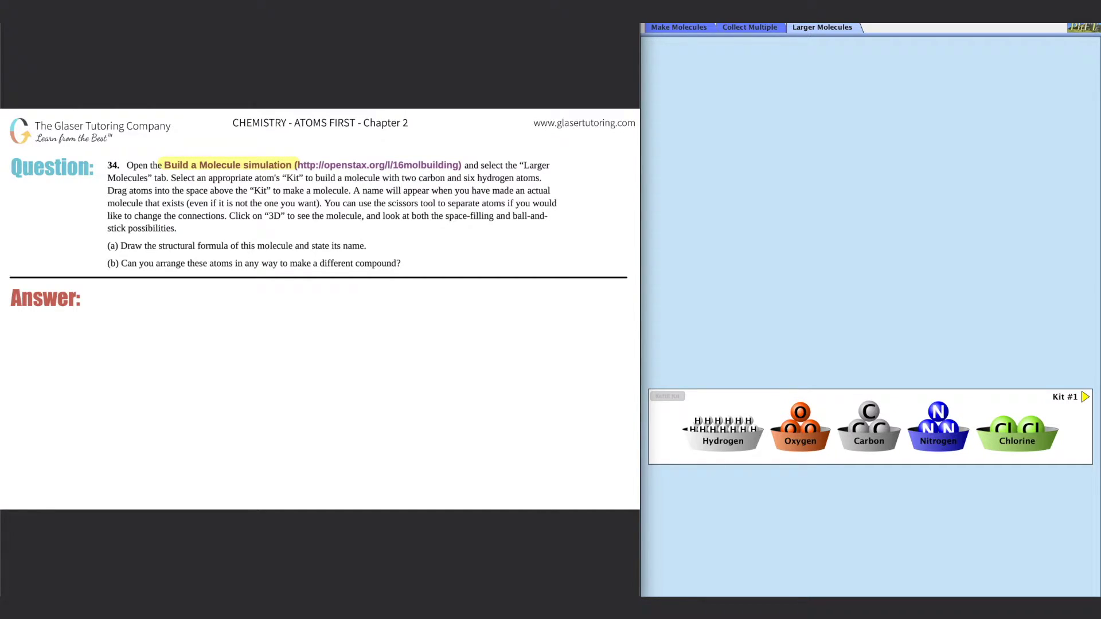
drag(299, 165, 461, 165)
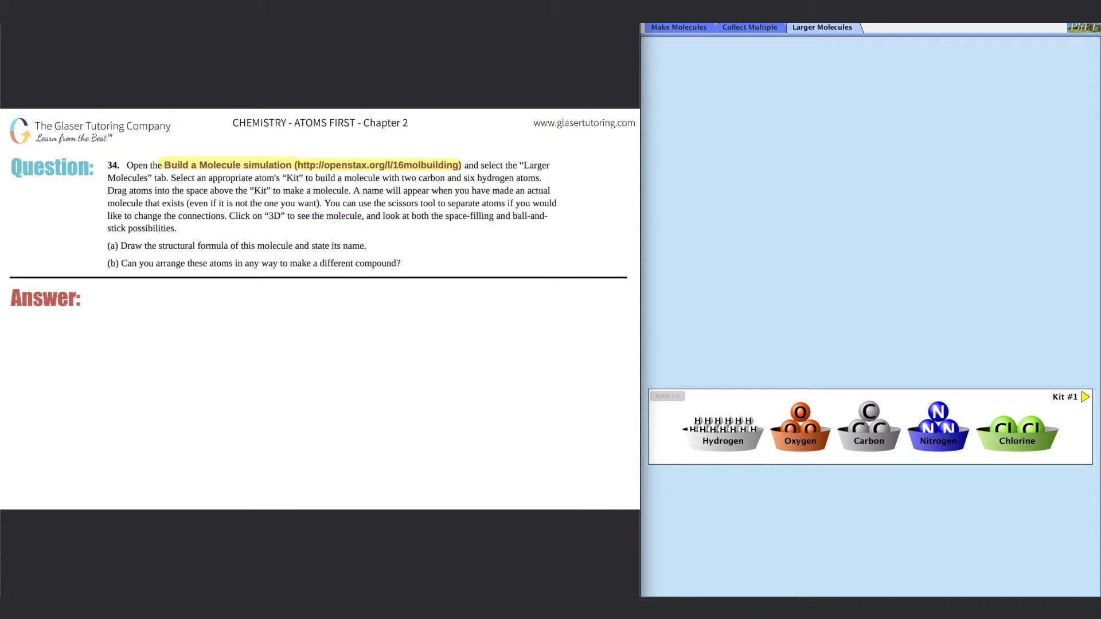
drag(516, 165, 553, 165)
drag(104, 177, 168, 178)
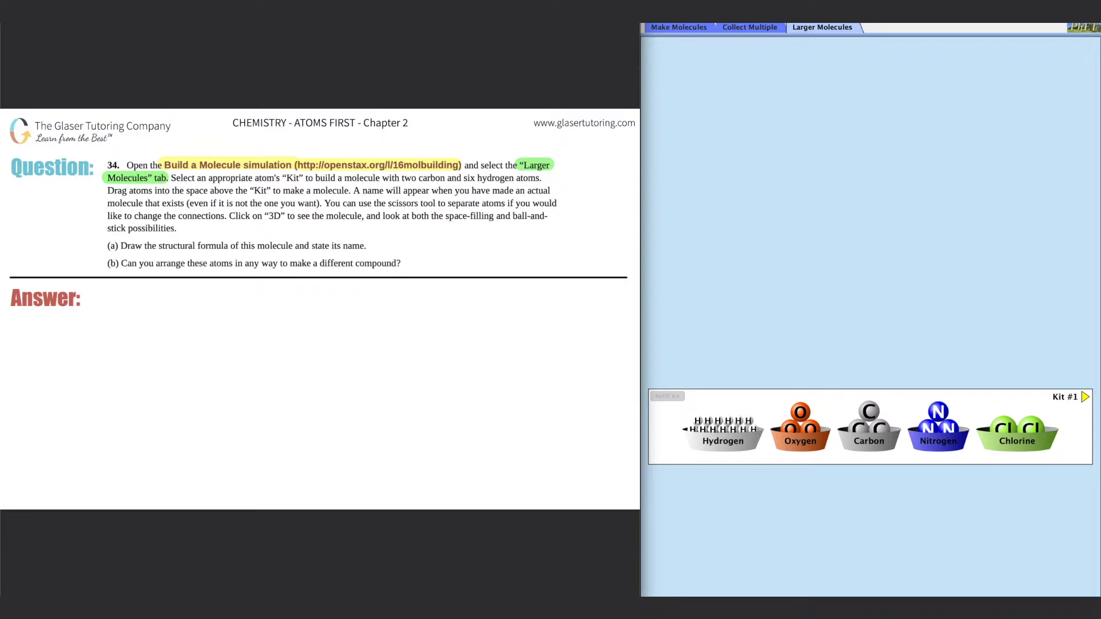
- Look through the Make Molecules and Collect Multiple tabs, then return to Larger Molecules
click(679, 27)
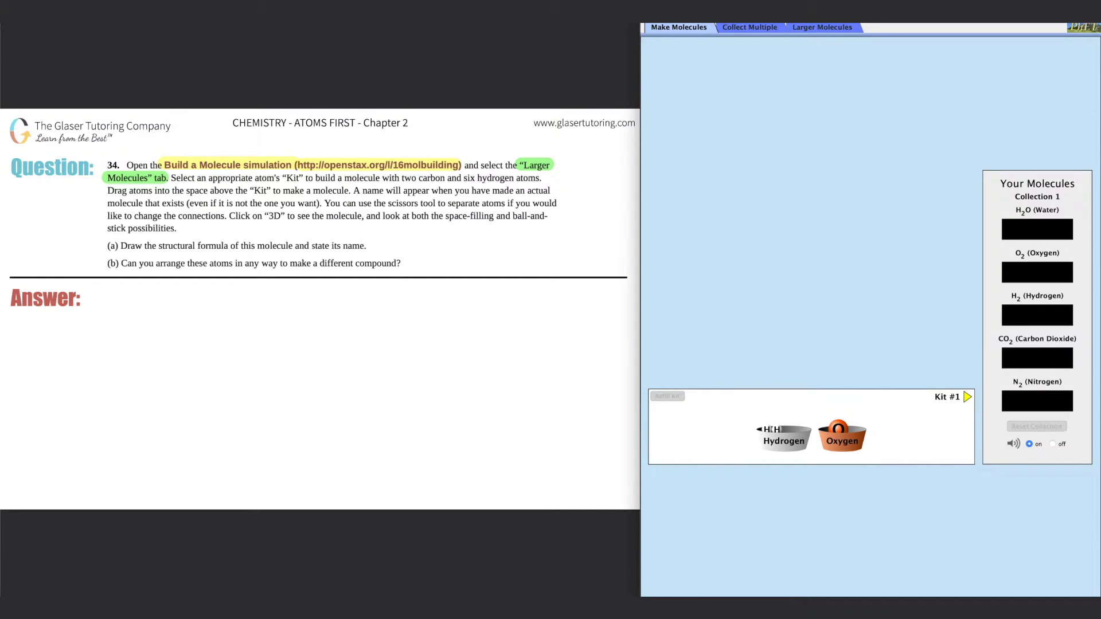
click(750, 27)
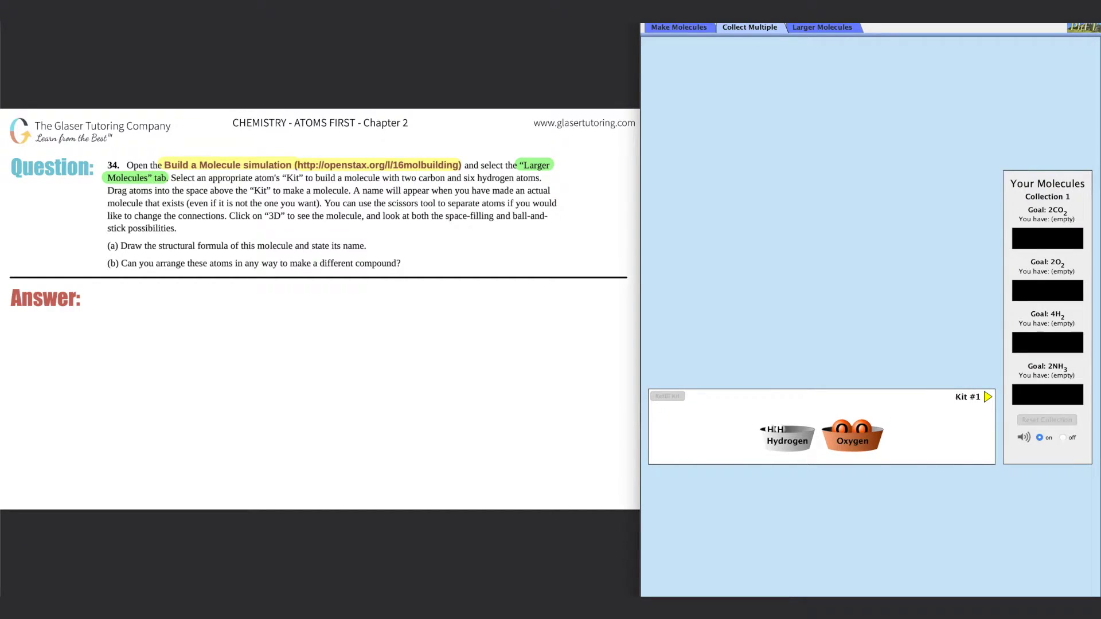
click(822, 27)
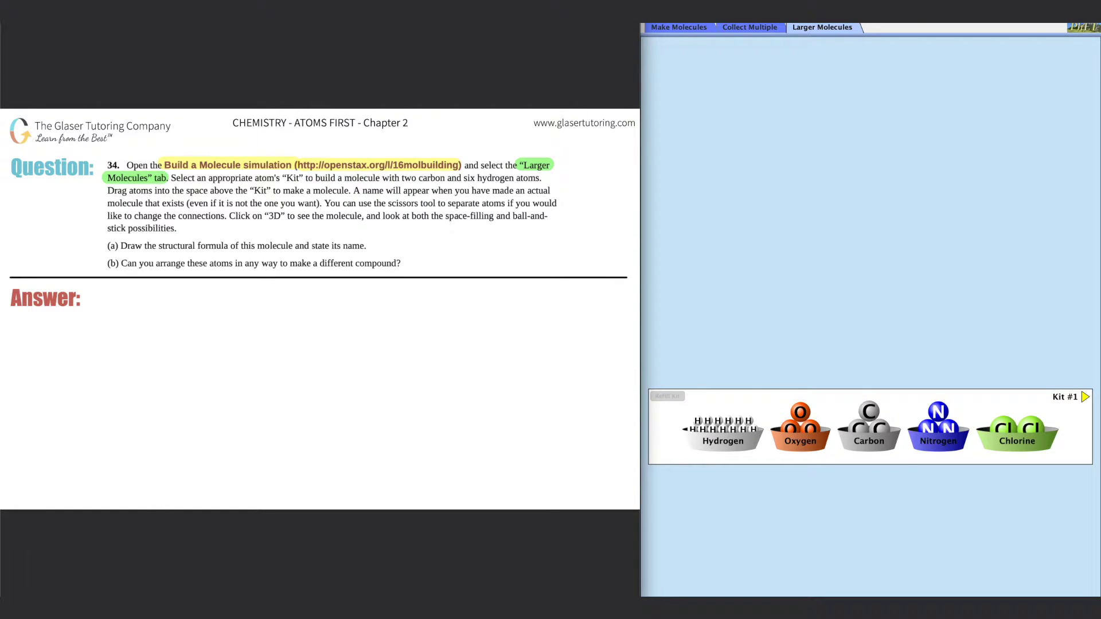
- Highlight 'Kit' and 'two carbon and six hydrogen atoms' in cyan, then write '2 C and 6 H' as the answer
drag(279, 177, 304, 177)
drag(399, 178, 543, 178)
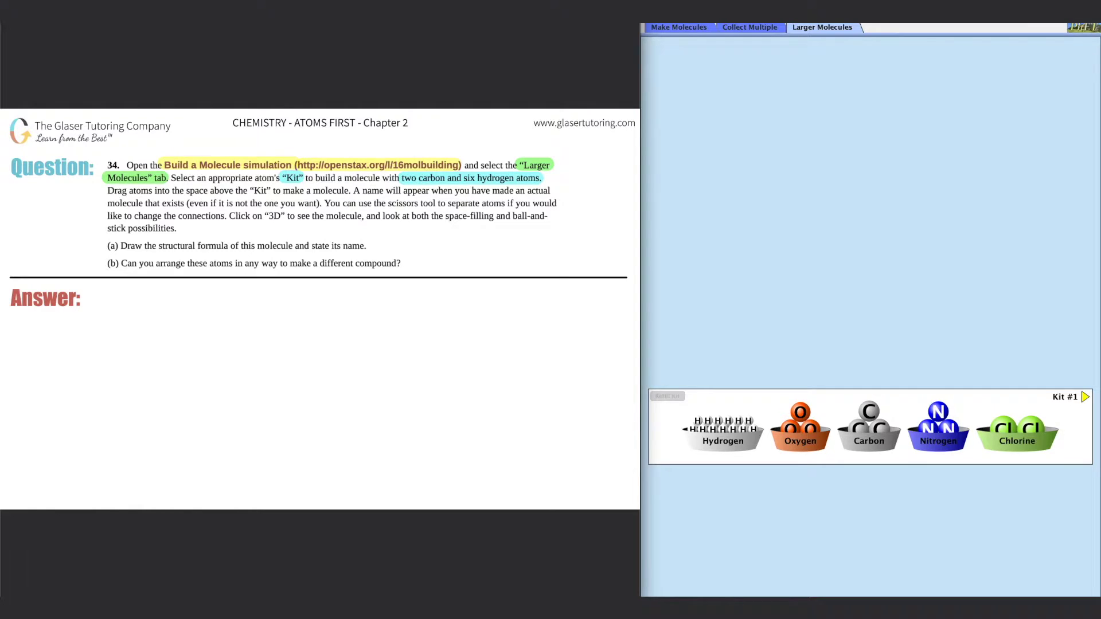
mouse_move(106, 296)
mouse_down()
mouse_move(119, 312)
mouse_move(279, 311)
mouse_up()
drag(286, 292, 285, 314)
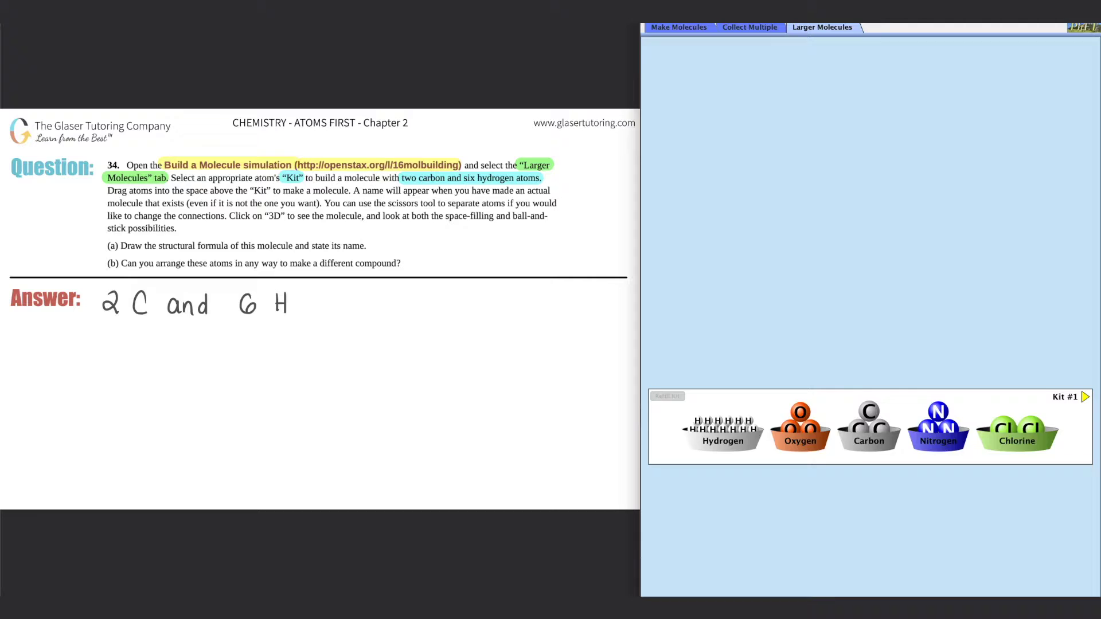
click(1086, 397)
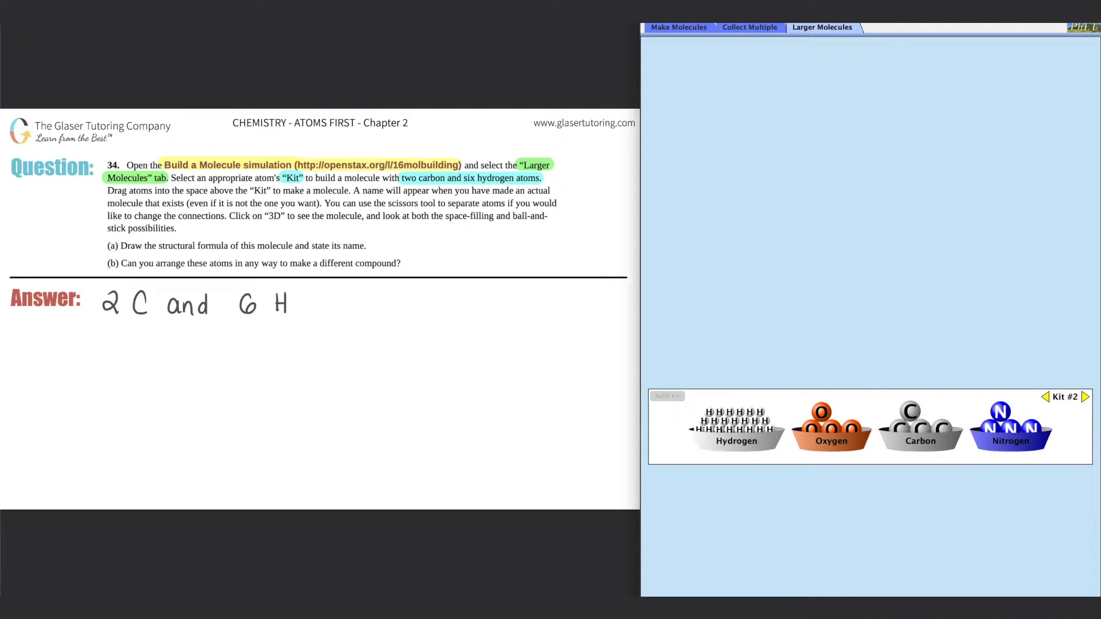
click(1085, 397)
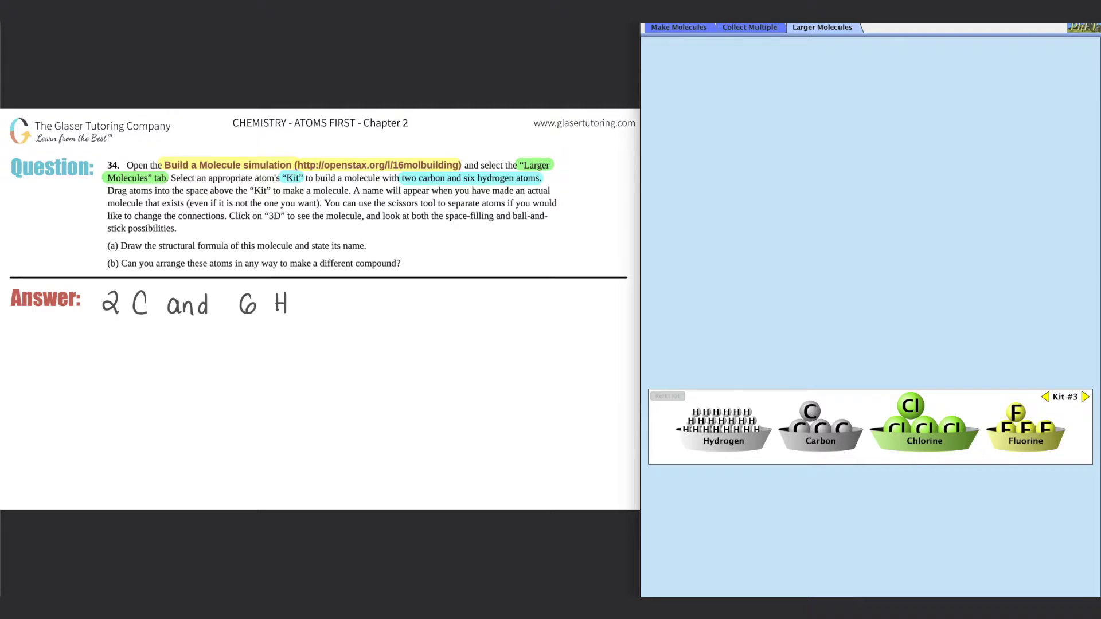
click(1086, 397)
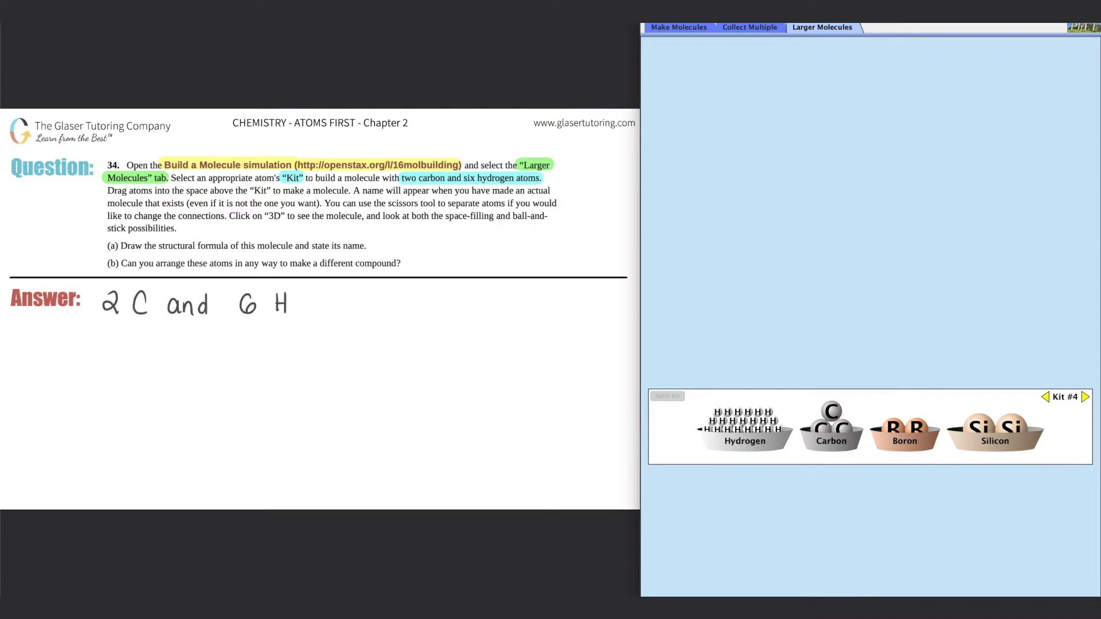
click(1086, 396)
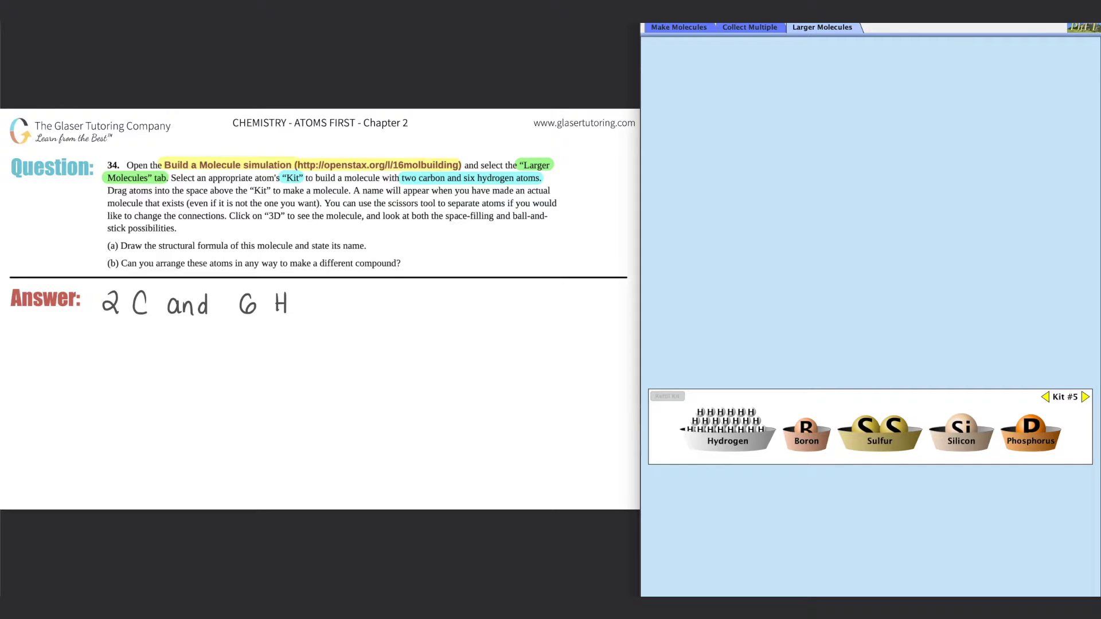
click(1045, 396)
click(1045, 397)
click(1044, 397)
click(1045, 397)
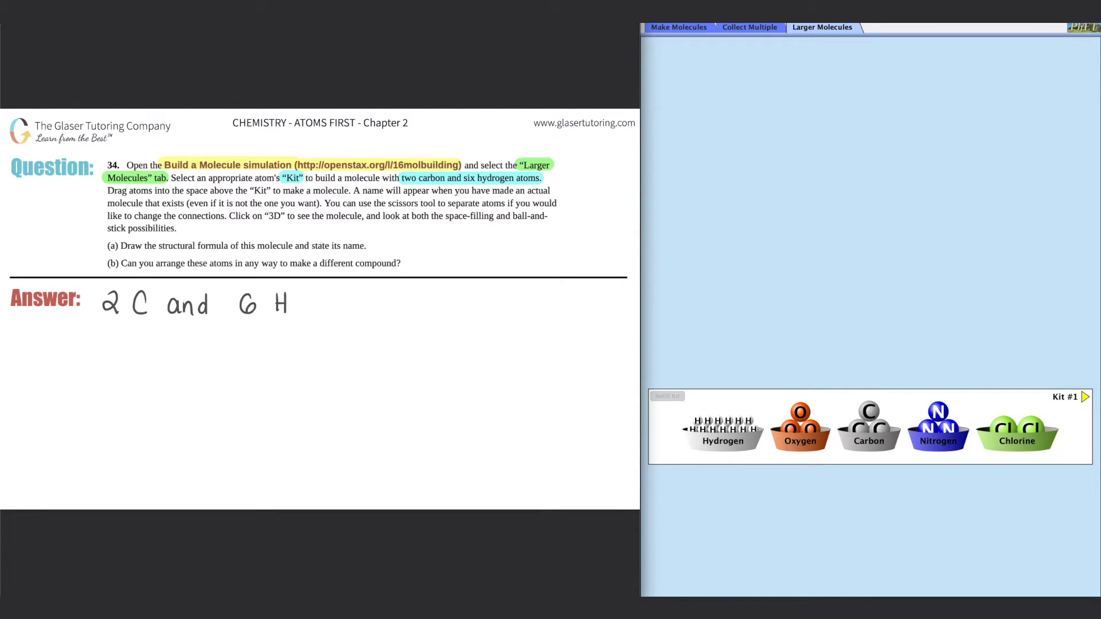
- Highlight the 'Drag atoms' sentence in cyan, and '3D', 'space-filling' and 'ball-and-stick possibilities' in green
drag(107, 191, 351, 191)
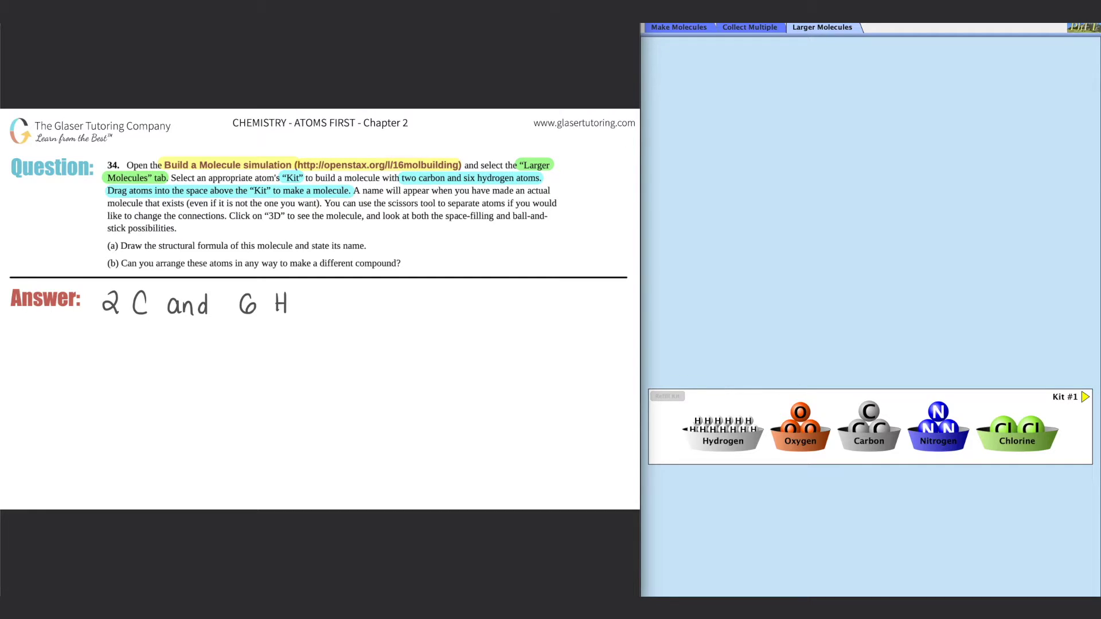
drag(260, 215, 285, 215)
drag(444, 216, 549, 215)
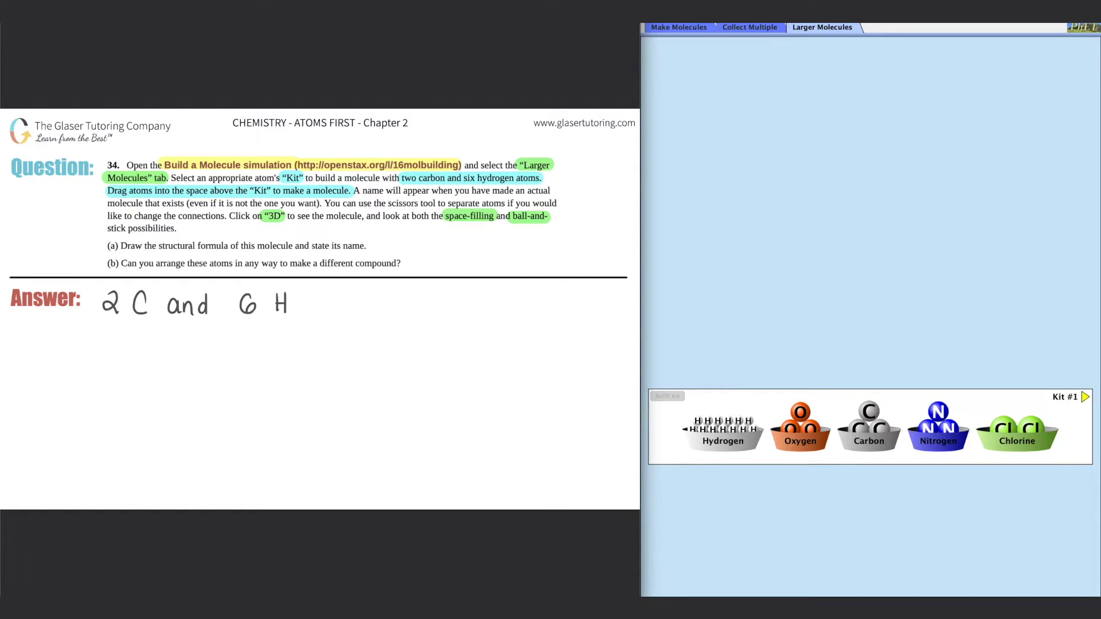
drag(104, 227, 179, 228)
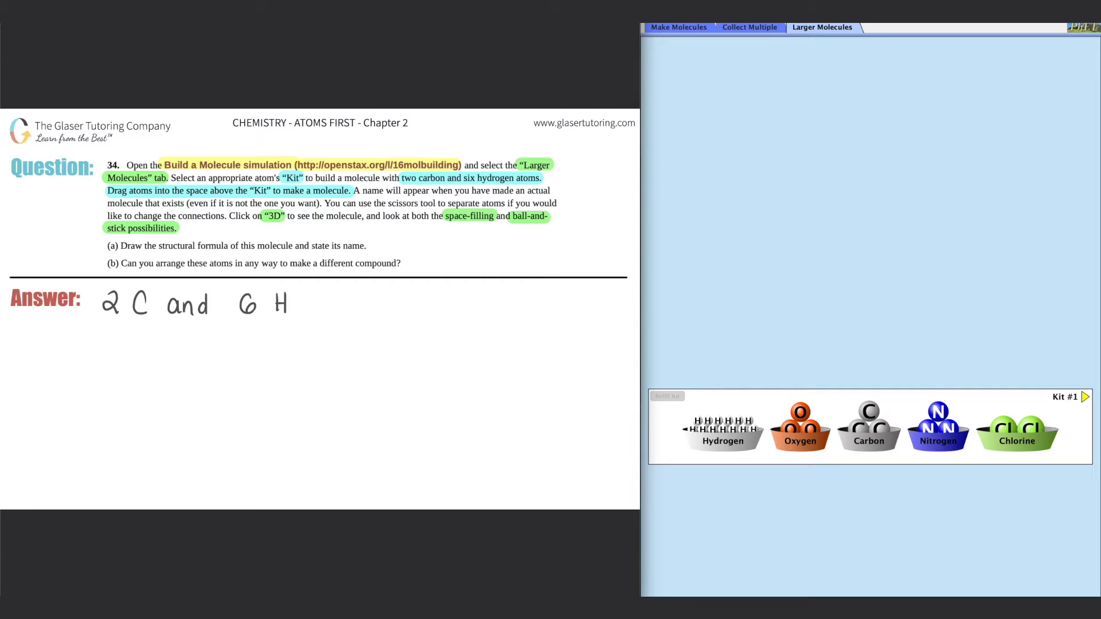
- Write the labels 'a.' and 'b.' under the answer
mouse_move(79, 344)
mouse_down()
mouse_move(68, 351)
mouse_move(81, 363)
mouse_up()
click(92, 361)
drag(347, 334, 348, 356)
click(366, 353)
- Bond two carbon atoms and attach three hydrogens to each, forming Ethane
drag(870, 412, 854, 221)
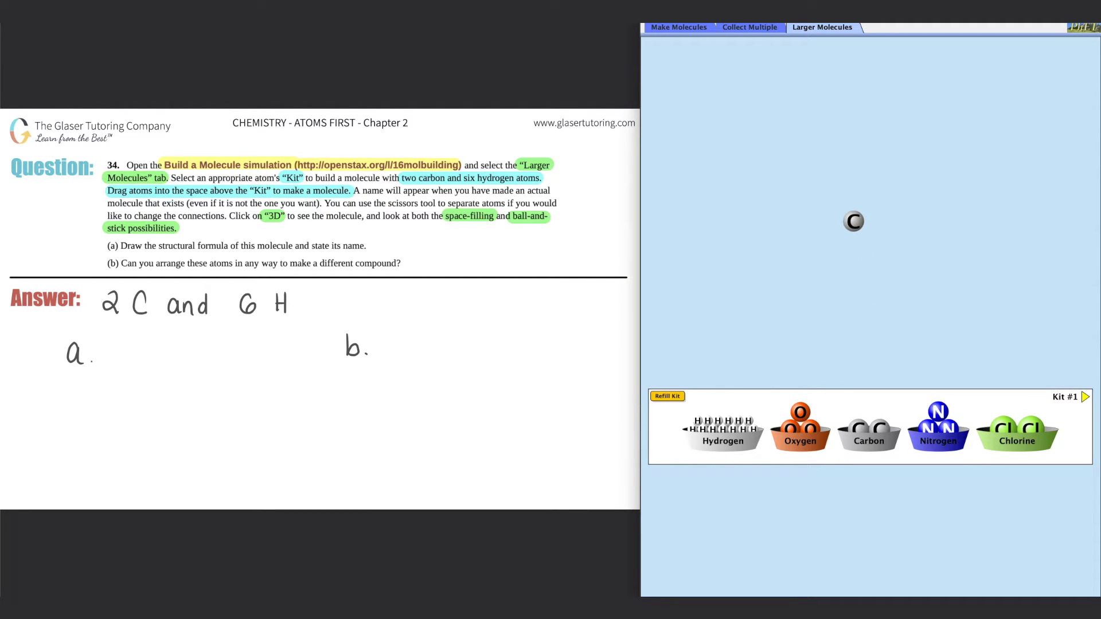
drag(880, 427, 924, 224)
drag(698, 421, 805, 237)
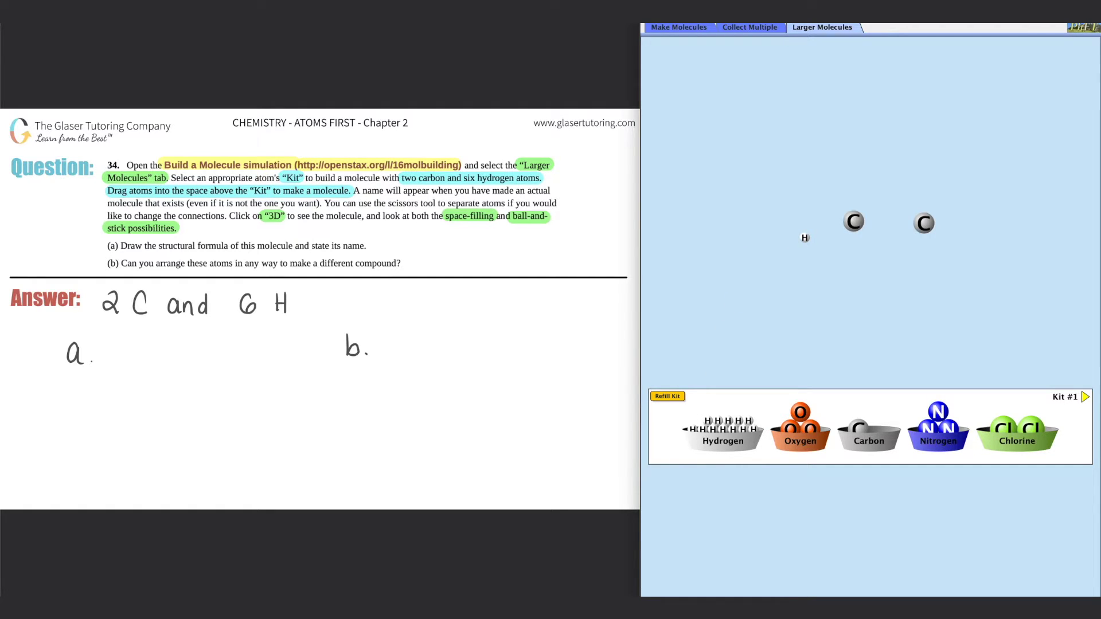
drag(718, 422, 864, 269)
drag(805, 238, 839, 222)
drag(864, 269, 852, 224)
drag(708, 420, 852, 208)
drag(923, 223, 873, 224)
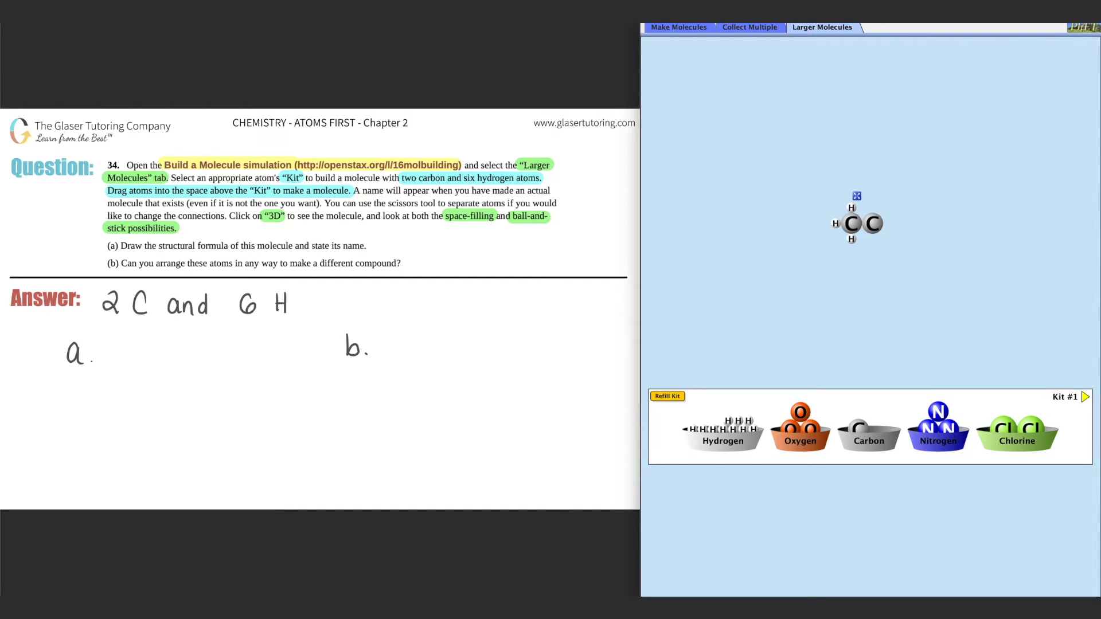
drag(739, 421, 873, 208)
drag(728, 421, 873, 240)
drag(748, 422, 898, 227)
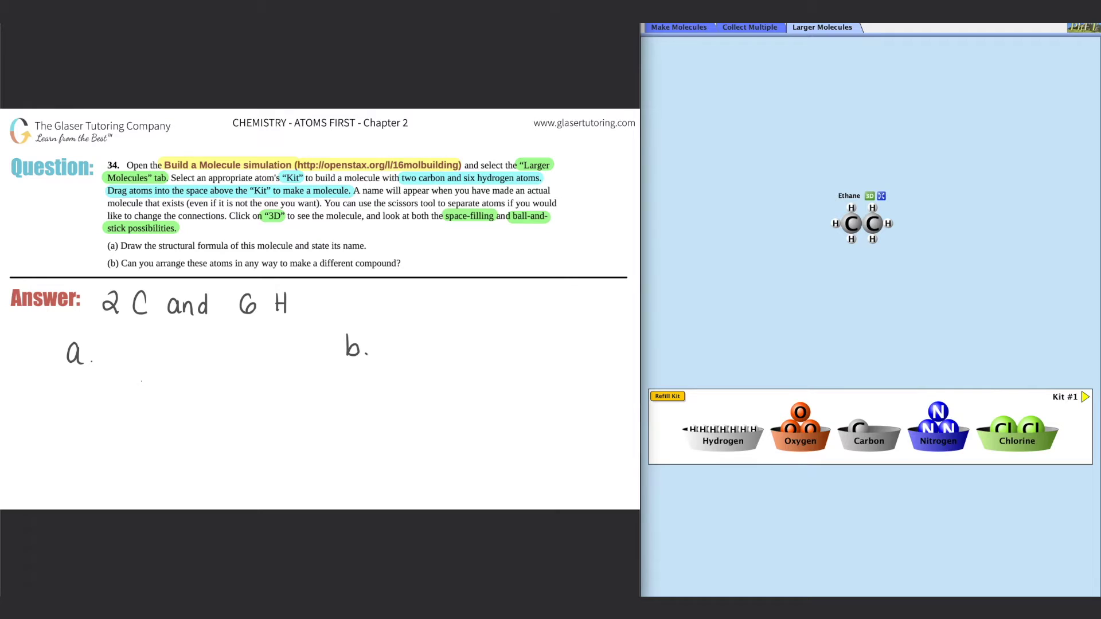
- Write 'ethane' and 'C2H6' under part a, then close the 3D Ethane view
mouse_move(142, 379)
mouse_down()
mouse_move(146, 402)
mouse_move(160, 405)
mouse_up()
mouse_move(167, 378)
mouse_down()
mouse_move(166, 404)
mouse_move(180, 395)
mouse_up()
drag(193, 398, 187, 408)
drag(136, 355, 177, 363)
drag(180, 362, 195, 362)
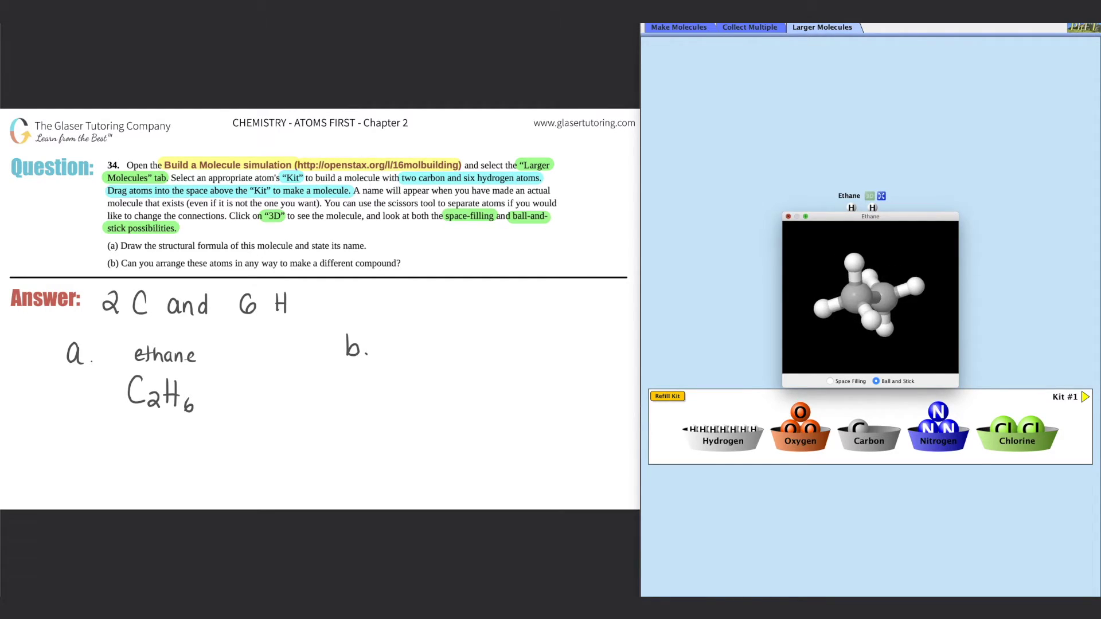
key(super+w)
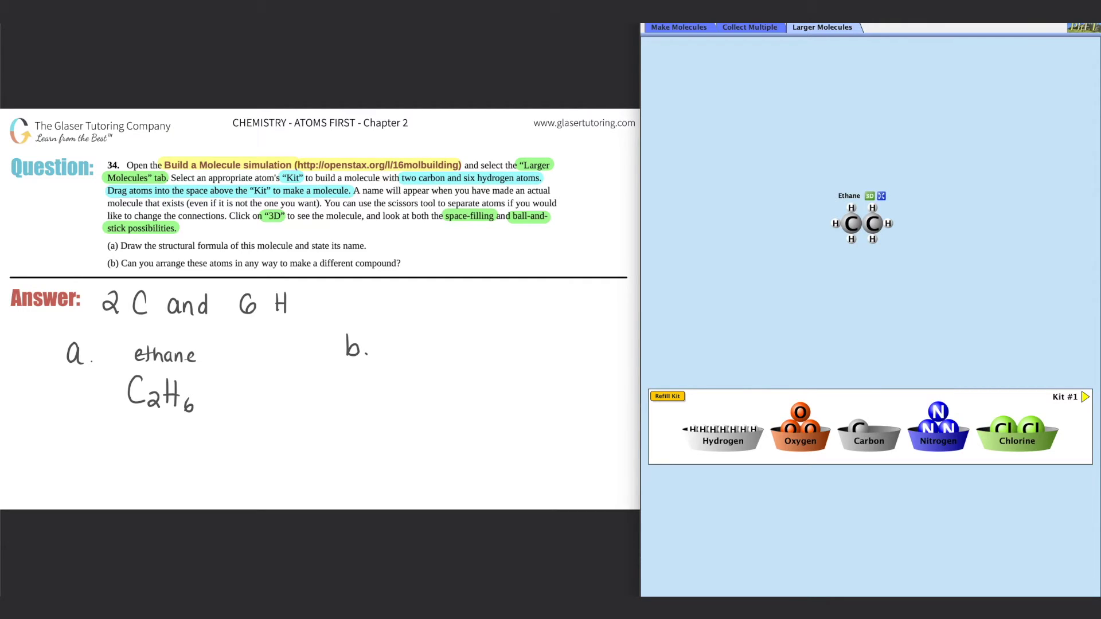
- Split ethane into loose atoms, reattach one hydrogen, and start drawing the carbon chain under C2H6
click(882, 195)
drag(842, 188, 843, 246)
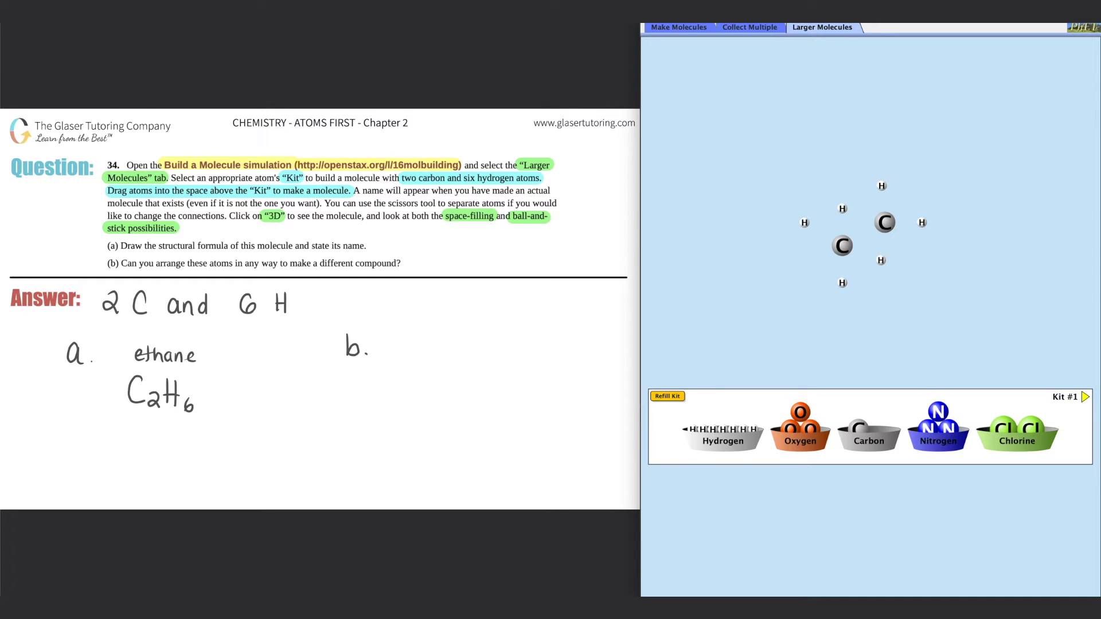
mouse_move(127, 440)
mouse_down()
mouse_move(126, 460)
mouse_move(152, 450)
mouse_move(217, 459)
mouse_up()
- Finish ethane's structural formula with three H per carbon, tick part a, and highlight 'atoms in any way to'
mouse_move(226, 442)
mouse_down()
mouse_move(227, 460)
mouse_move(172, 486)
mouse_move(169, 507)
mouse_up()
drag(176, 489, 176, 506)
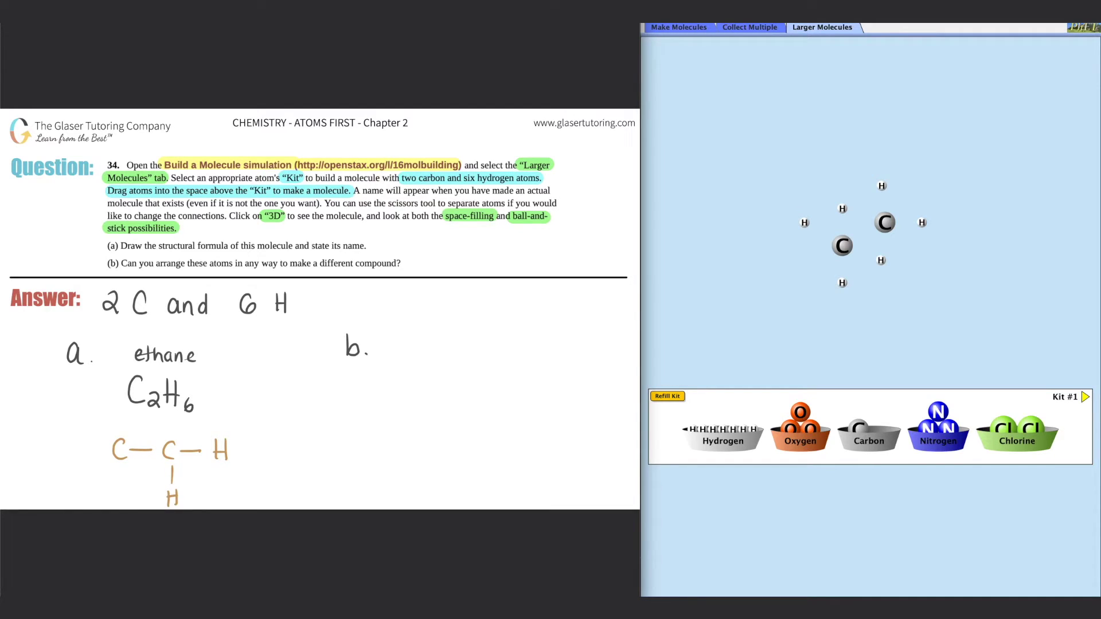
drag(170, 408, 178, 421)
drag(119, 464, 119, 485)
drag(115, 494, 120, 510)
mouse_move(82, 452)
mouse_down()
mouse_move(104, 452)
mouse_move(56, 457)
mouse_up()
drag(64, 436, 64, 459)
drag(116, 420, 116, 433)
drag(113, 401, 118, 413)
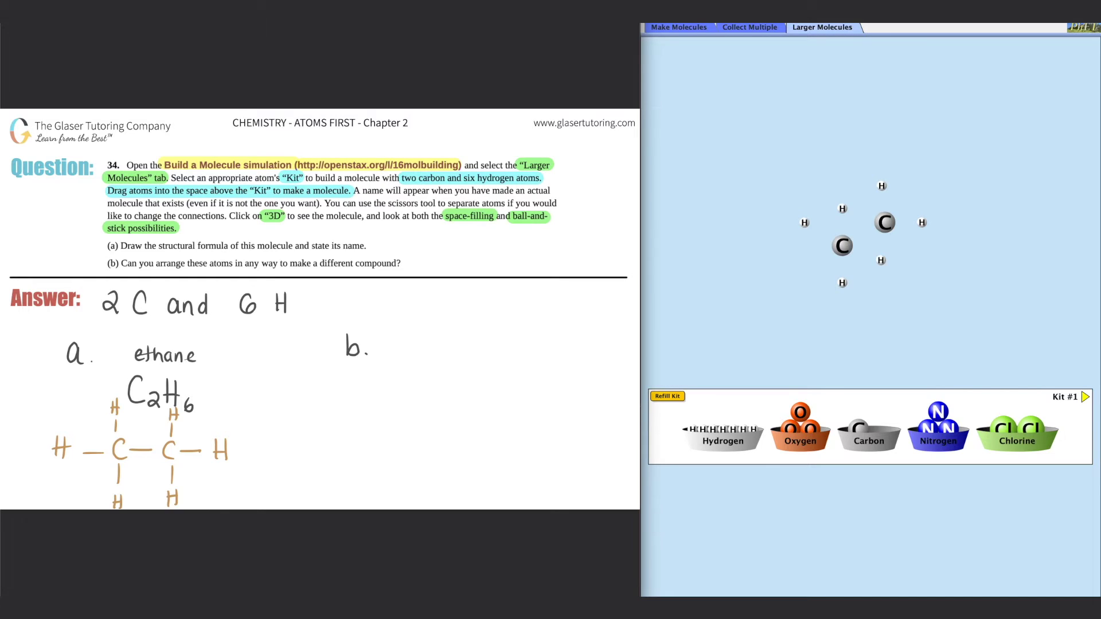
drag(111, 243, 126, 229)
drag(205, 263, 285, 263)
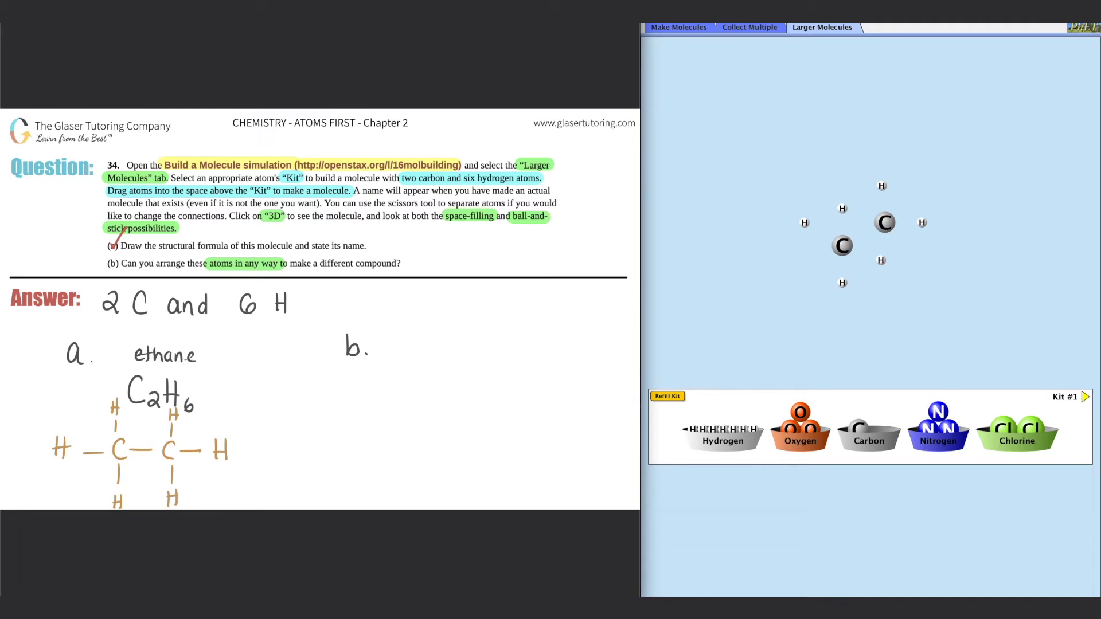
- Write '2C and 6H' at the top of the part b answer
mouse_move(423, 298)
mouse_down()
mouse_move(425, 314)
mouse_move(439, 314)
mouse_up()
mouse_move(457, 298)
mouse_down()
mouse_move(444, 308)
mouse_move(459, 315)
mouse_up()
mouse_move(483, 303)
mouse_down()
mouse_move(476, 315)
mouse_move(485, 310)
mouse_up()
drag(488, 303, 499, 316)
drag(510, 304, 512, 316)
drag(536, 297, 531, 307)
mouse_move(546, 295)
mouse_down()
mouse_move(546, 316)
mouse_move(558, 316)
mouse_up()
drag(544, 306, 558, 305)
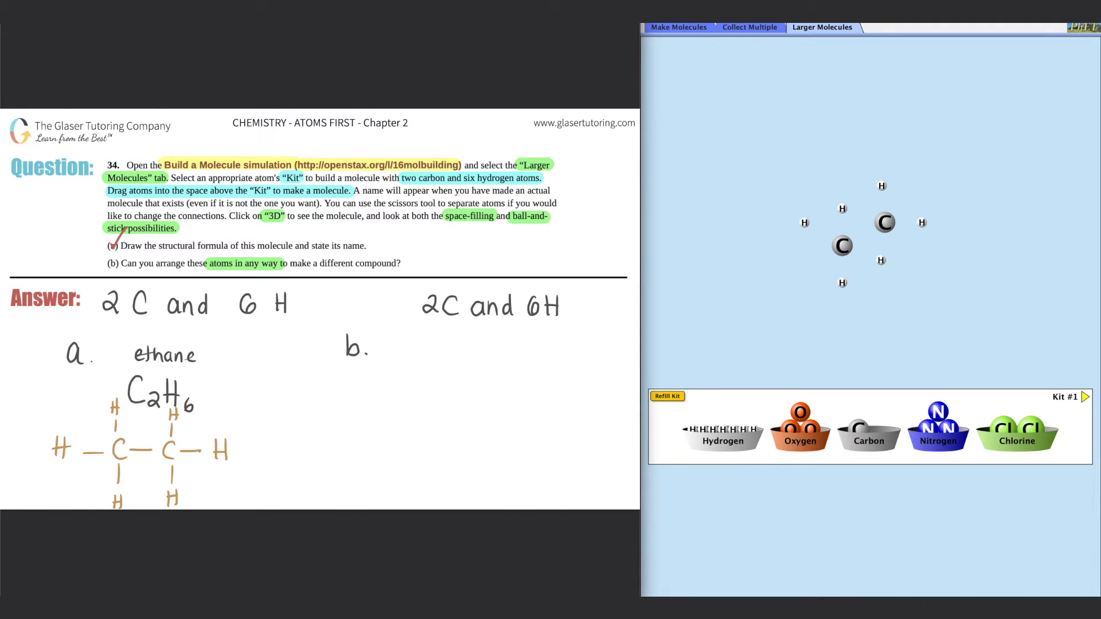
- Try joining hydrogens together and onto a carbon-hydrogen piece
drag(805, 222, 833, 208)
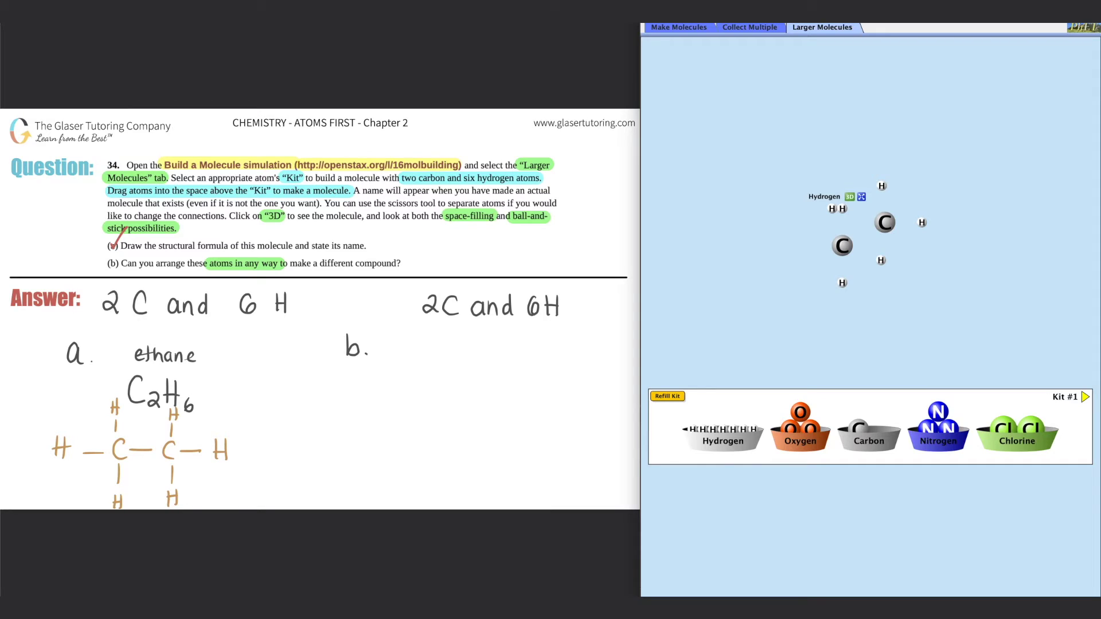
drag(842, 282, 842, 231)
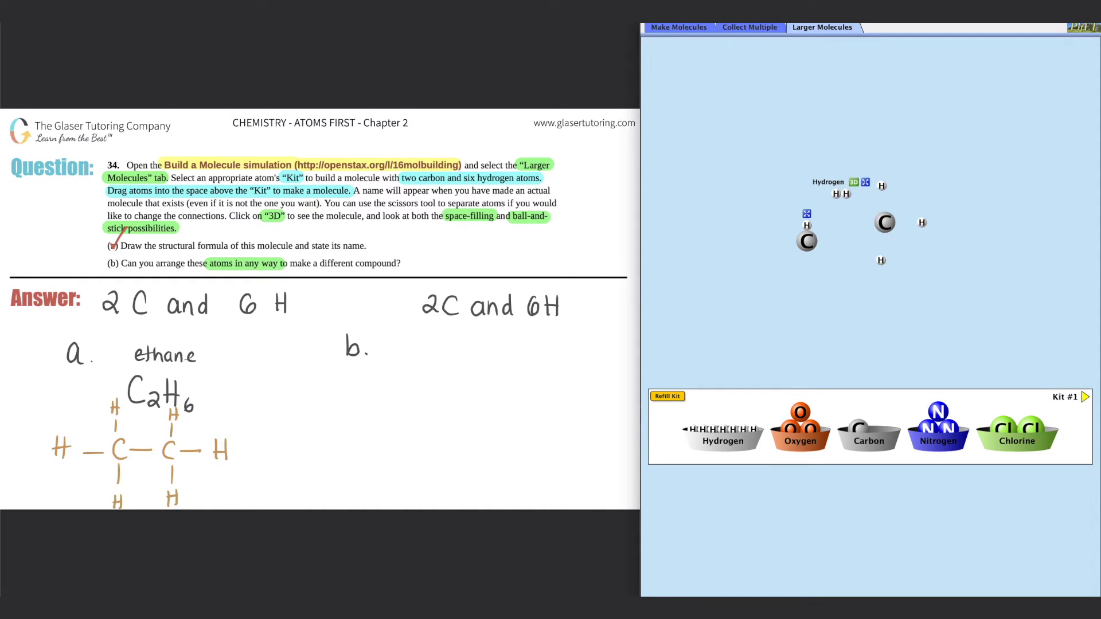
drag(807, 241, 841, 193)
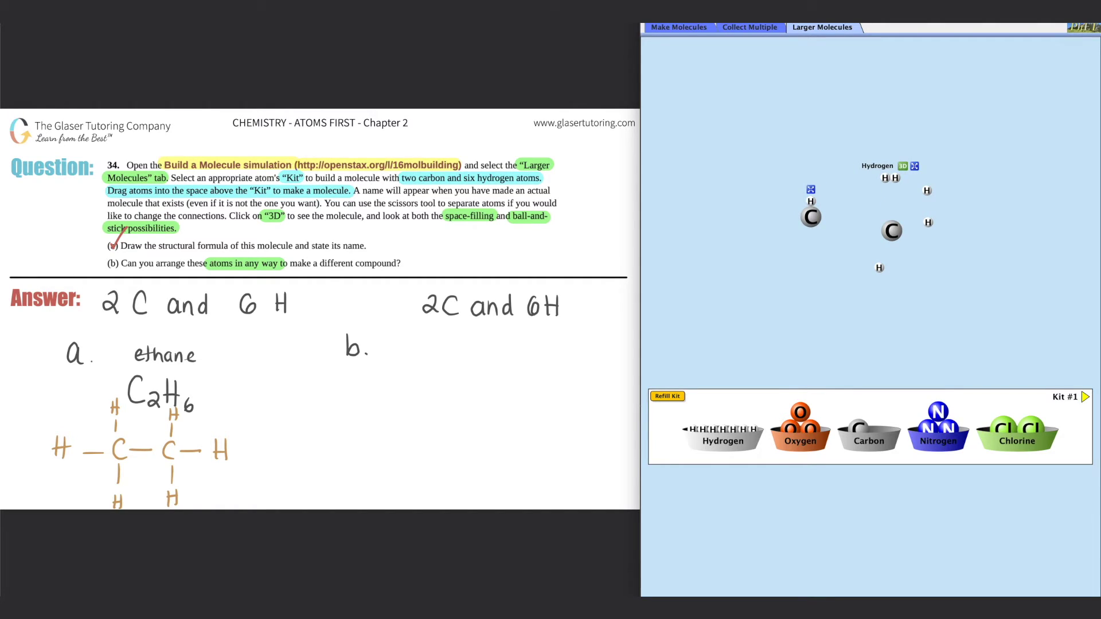
- Separate the H2 and C–H pieces, bond the two carbons, and attach six hydrogens to rebuild ethane
click(915, 166)
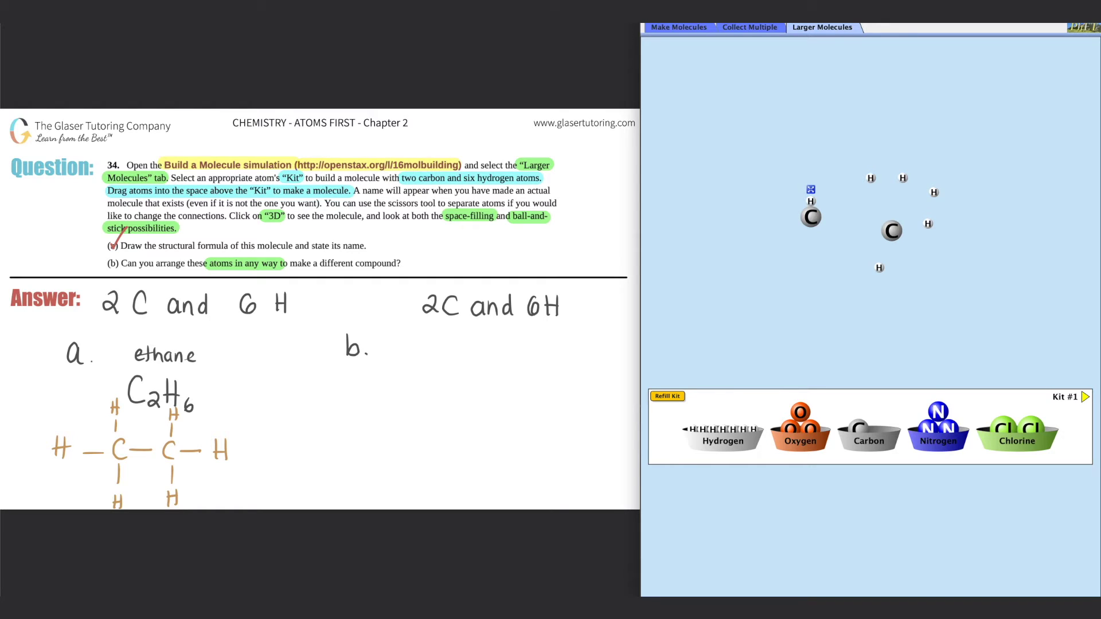
click(810, 189)
mouse_move(811, 219)
mouse_down()
mouse_move(872, 229)
mouse_move(807, 228)
mouse_up()
drag(811, 181, 807, 213)
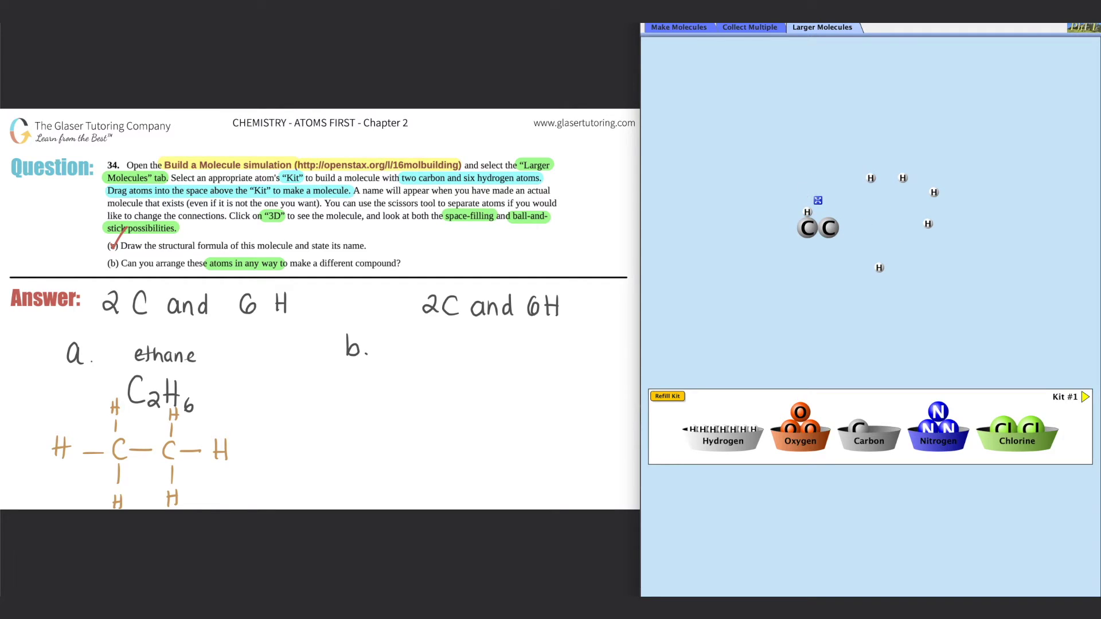
drag(879, 267, 797, 235)
drag(870, 178, 791, 245)
drag(903, 178, 832, 242)
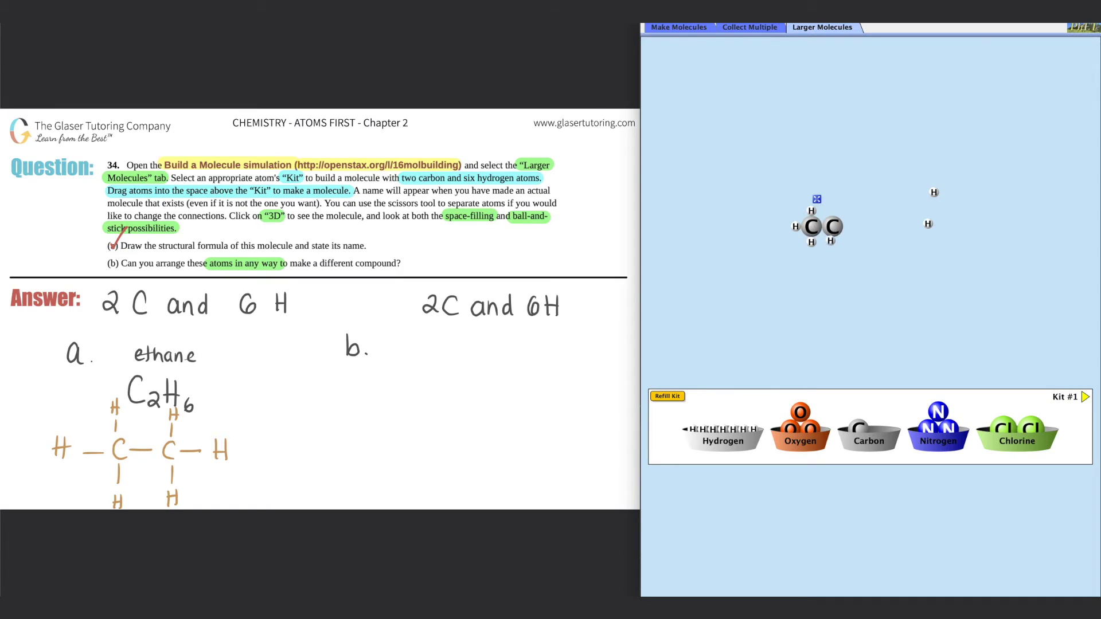
drag(928, 223, 848, 227)
drag(934, 193, 836, 213)
- Write '*no other way to make a compund' under part b
drag(419, 338, 431, 357)
mouse_move(431, 340)
mouse_down()
mouse_move(421, 356)
mouse_move(450, 358)
mouse_up()
mouse_move(457, 345)
mouse_down()
mouse_move(543, 360)
mouse_move(558, 375)
mouse_move(578, 360)
mouse_up()
mouse_move(420, 370)
mouse_down()
mouse_move(439, 387)
mouse_move(533, 389)
mouse_move(548, 402)
mouse_move(562, 386)
mouse_move(586, 398)
mouse_up()
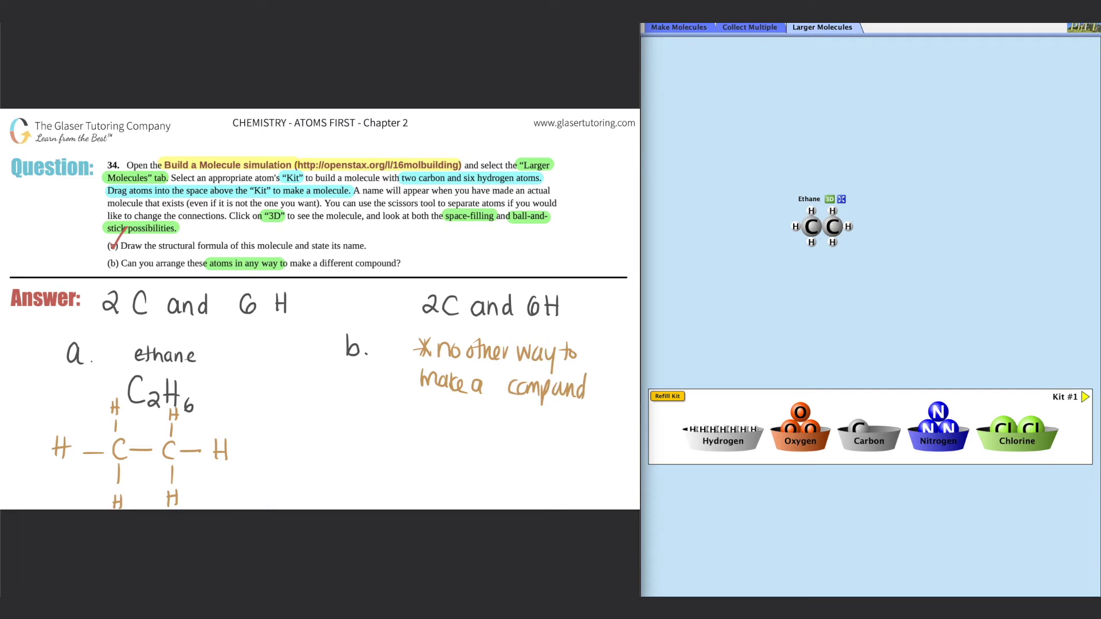
- End the part b note with 'with just 2C and 6H' and shift the ethane molecule slightly right
mouse_move(409, 413)
mouse_down()
mouse_move(455, 443)
mouse_move(471, 429)
mouse_up()
mouse_move(481, 417)
mouse_down()
mouse_move(474, 430)
mouse_move(529, 432)
mouse_up()
mouse_move(541, 420)
mouse_down()
mouse_move(541, 433)
mouse_move(580, 435)
mouse_up()
drag(588, 413, 590, 435)
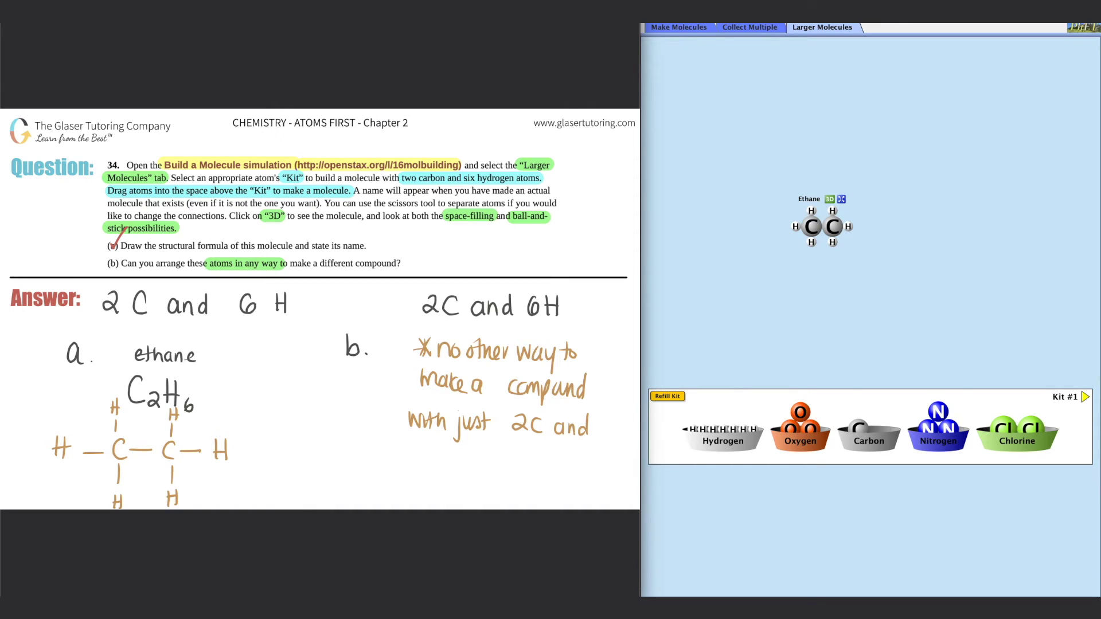
mouse_move(422, 453)
mouse_down()
mouse_move(420, 473)
mouse_move(442, 473)
mouse_move(432, 473)
mouse_up()
drag(429, 466, 440, 464)
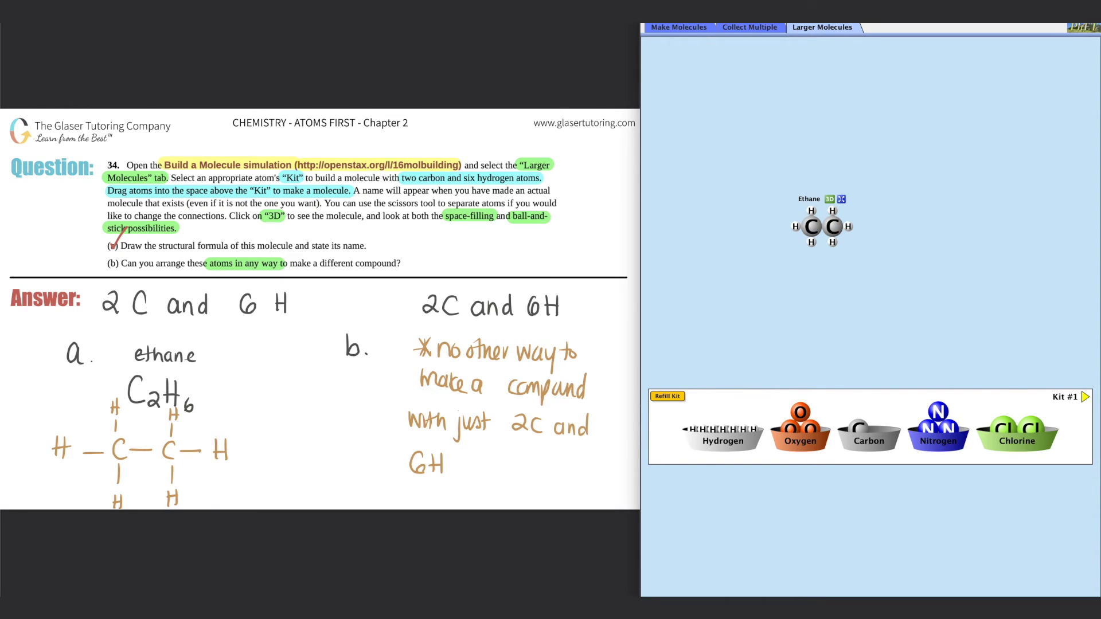
drag(842, 230, 858, 230)
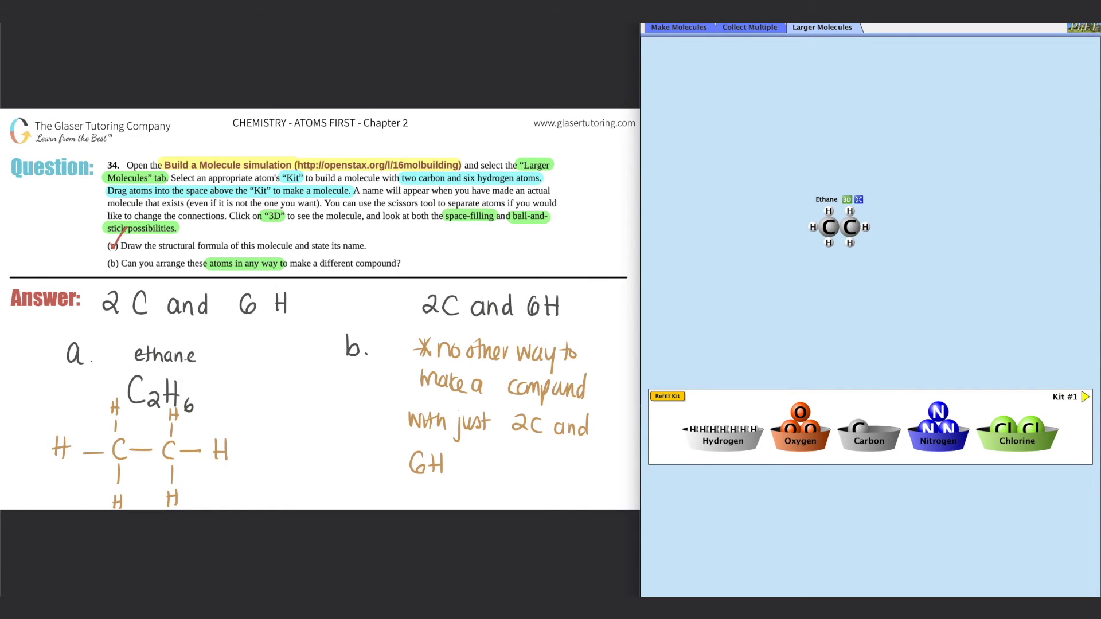
- Replace one ethane hydrogen with an oxygen to form ethanol, write '2C, 1O, 6H = ethanol!' and tick (b)
click(859, 227)
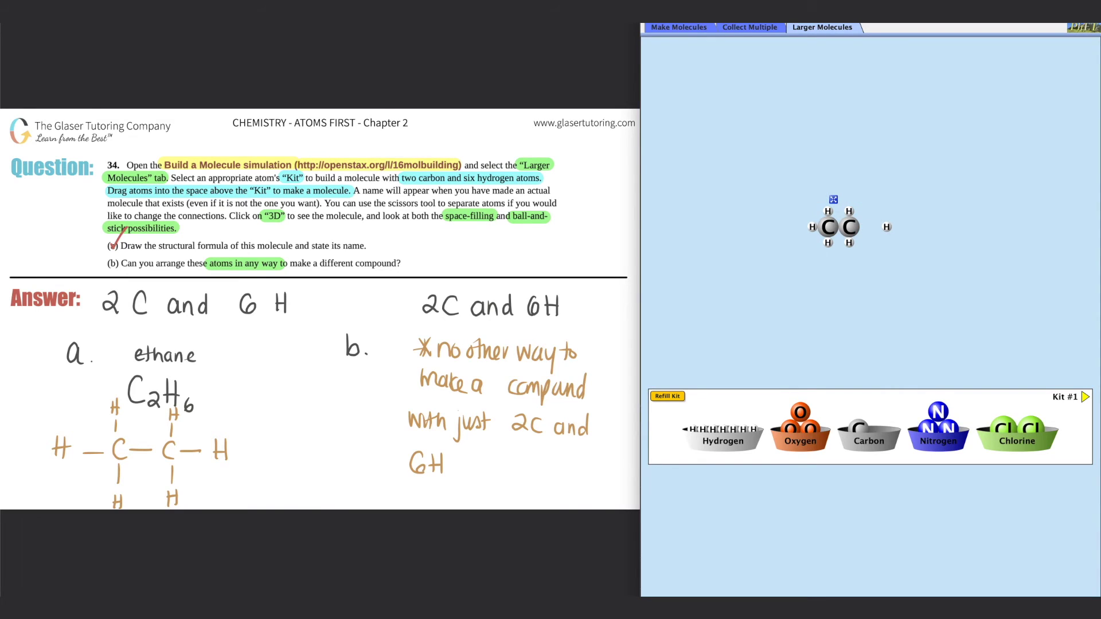
drag(841, 348, 869, 227)
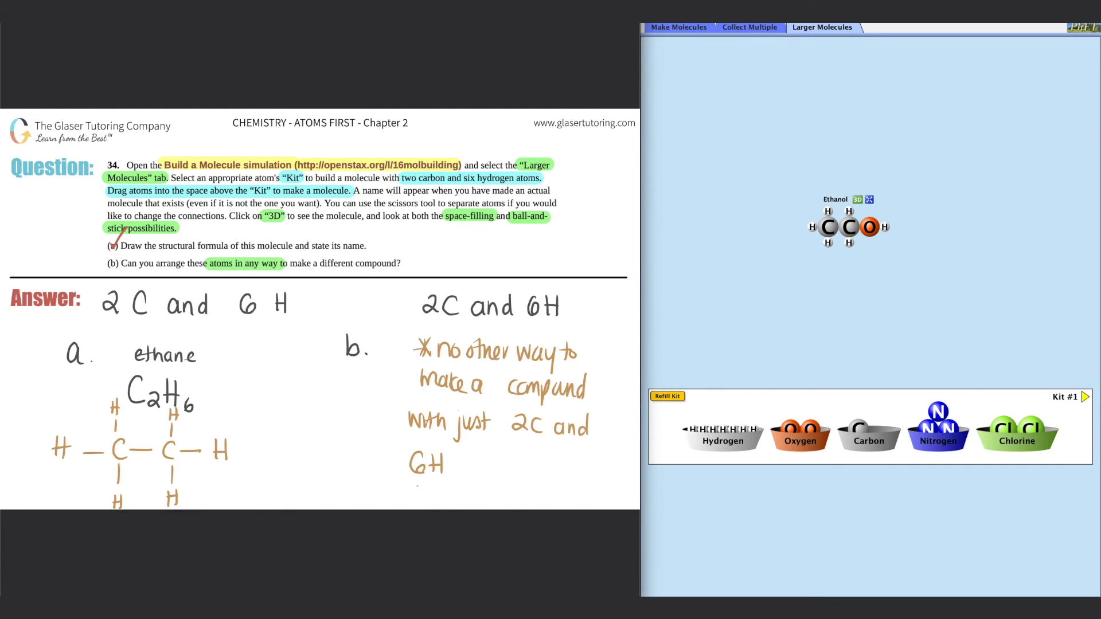
drag(415, 485, 442, 497)
click(449, 499)
mouse_move(467, 482)
mouse_down()
mouse_move(465, 499)
mouse_move(483, 482)
mouse_move(528, 500)
mouse_move(540, 490)
mouse_move(532, 501)
mouse_up()
drag(548, 487, 602, 500)
drag(604, 492, 613, 500)
drag(624, 489, 635, 493)
click(635, 499)
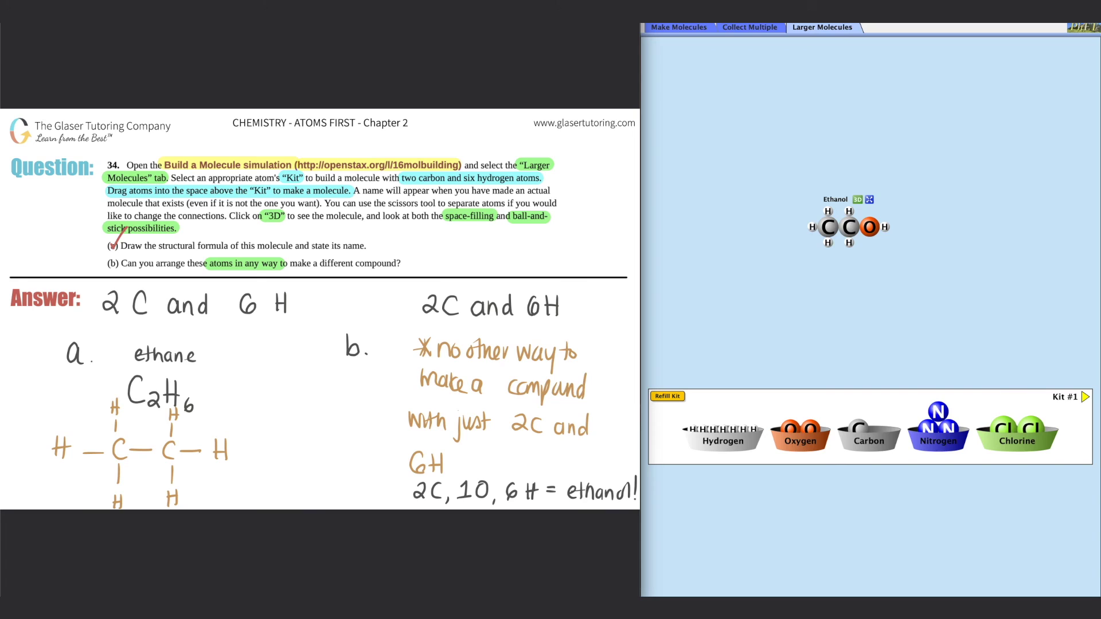
drag(112, 260, 131, 244)
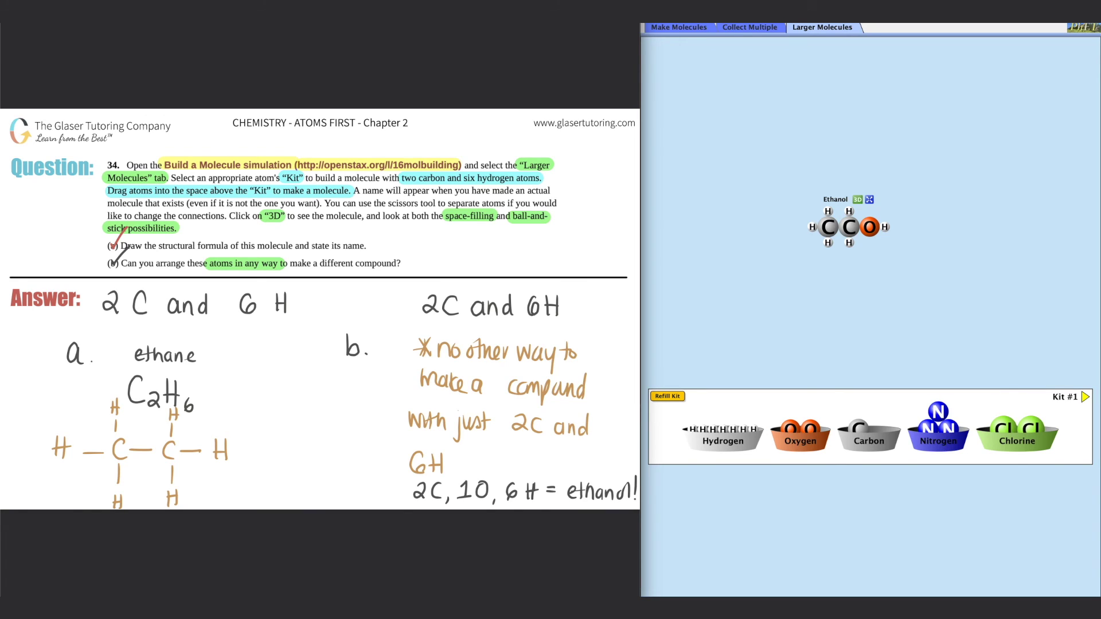